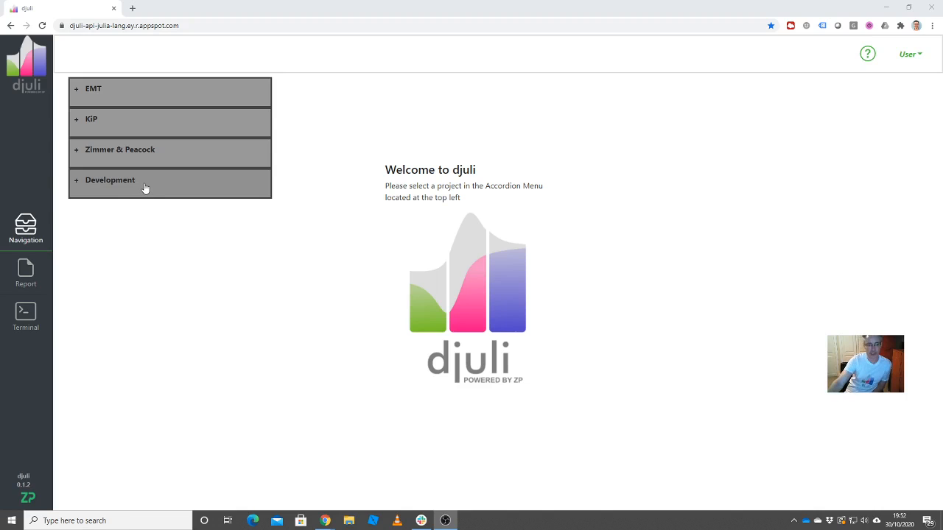
- Open the demo report with ID 17 from the Chronoamp project in the Development group
left_click(145, 188)
left_click(161, 211)
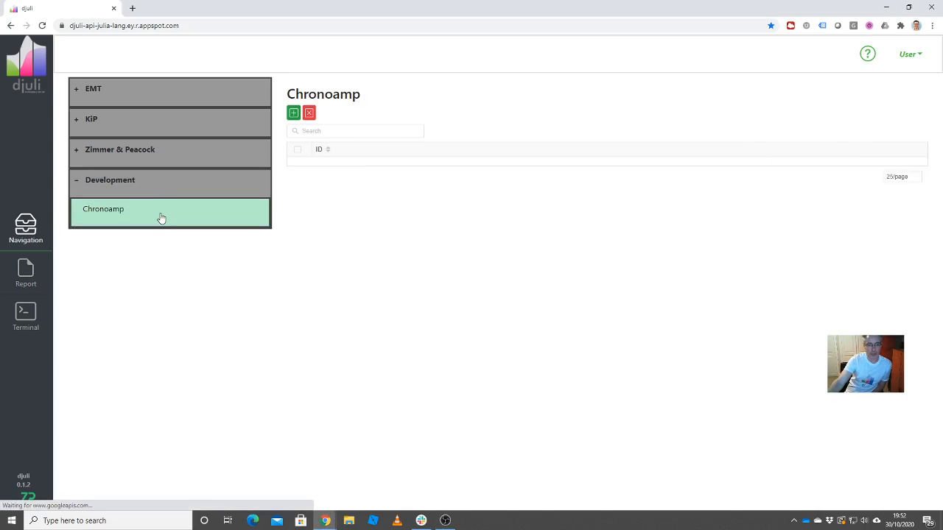
left_click(371, 196)
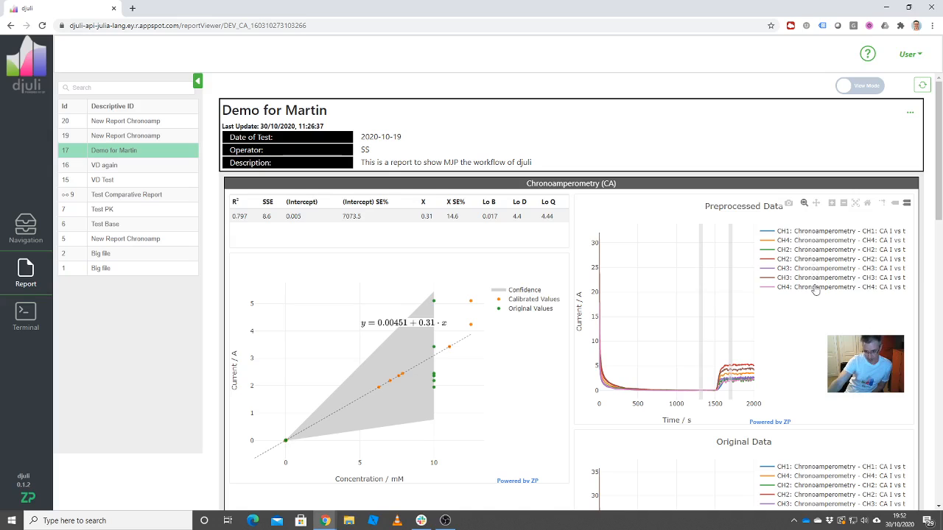
- Review the report's attached session files in edit mode, and its preprocessed and original data charts in view mode
left_click(859, 87)
left_click(892, 152)
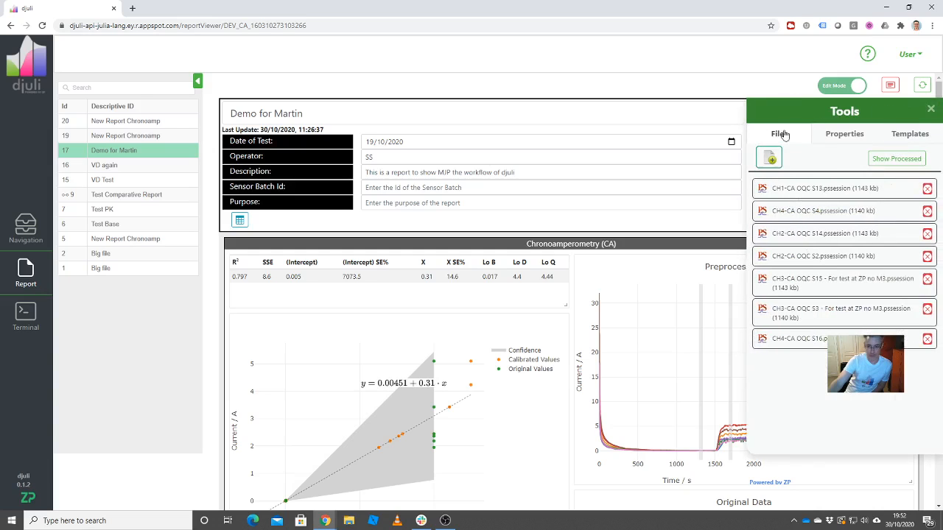
left_click(930, 108)
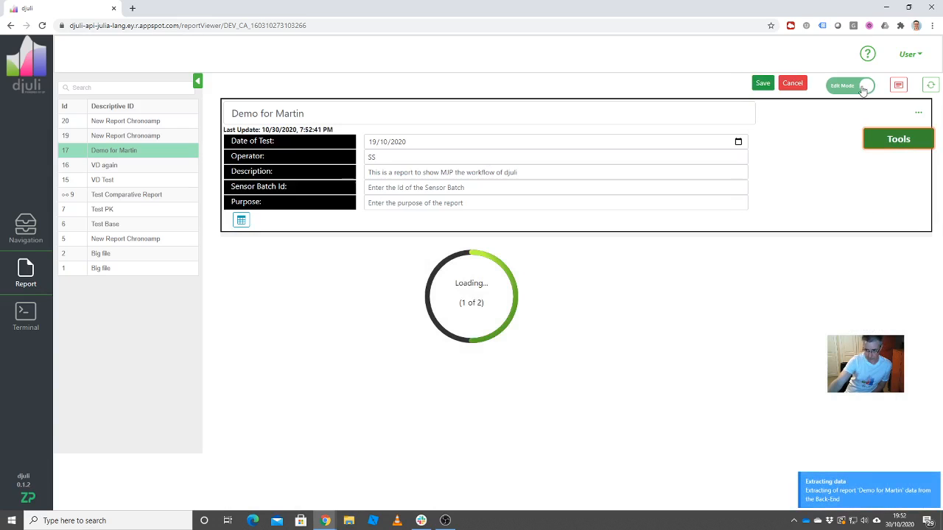
left_click(863, 87)
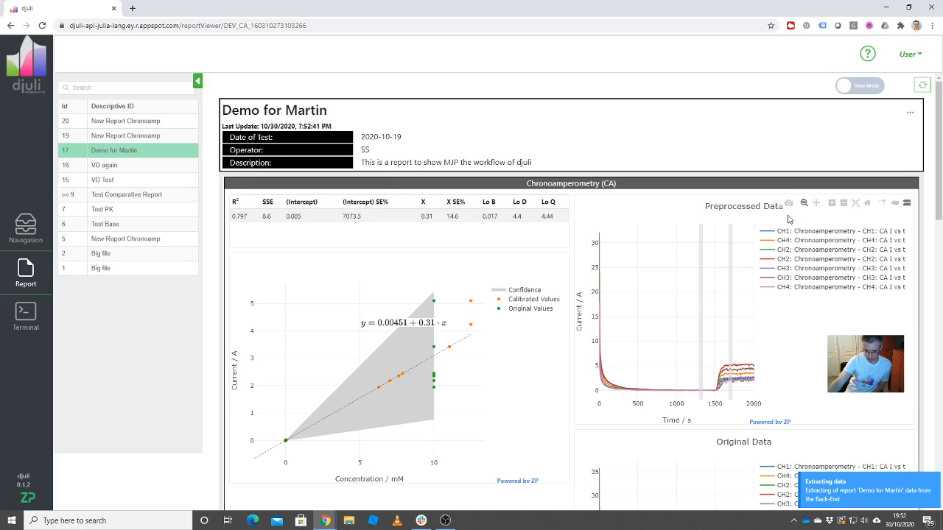
scroll(737, 311, "down", 2)
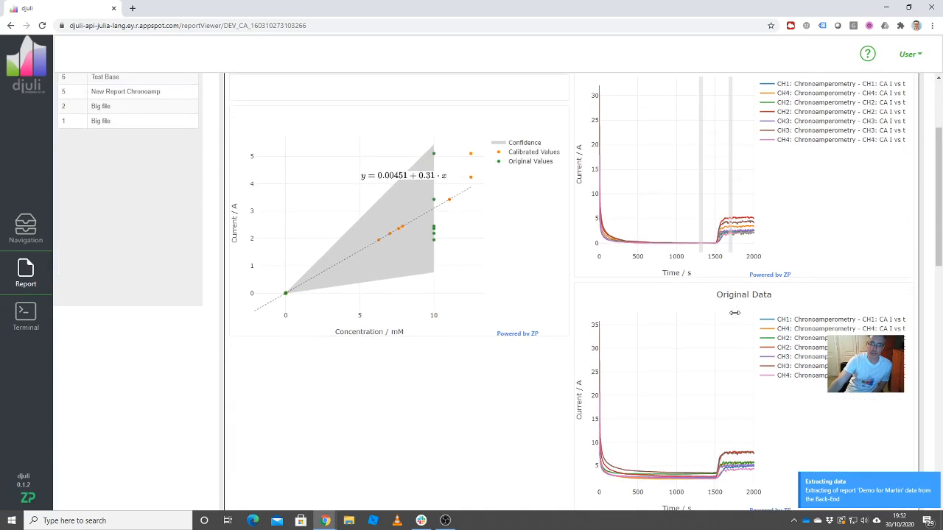
scroll(737, 294, "up", 2)
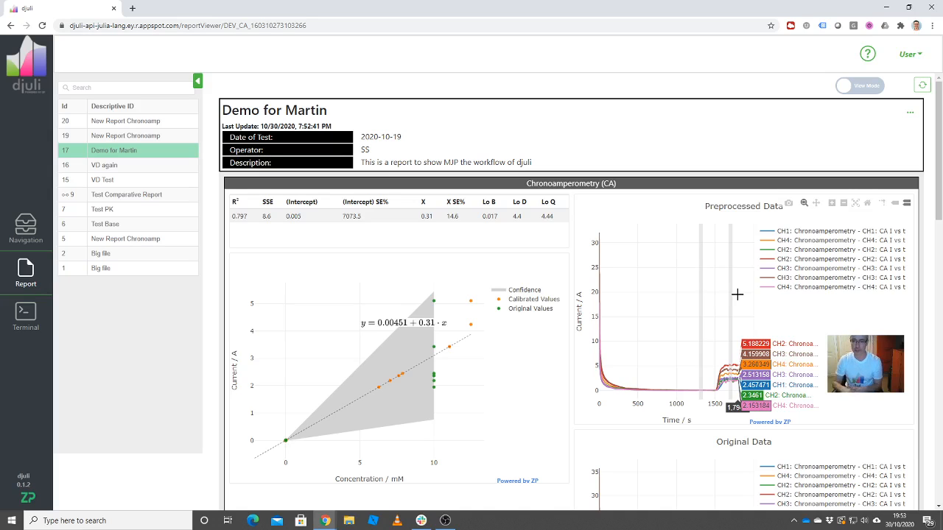
- Return the report to edit mode and check the list of files it is built from
left_click(854, 87)
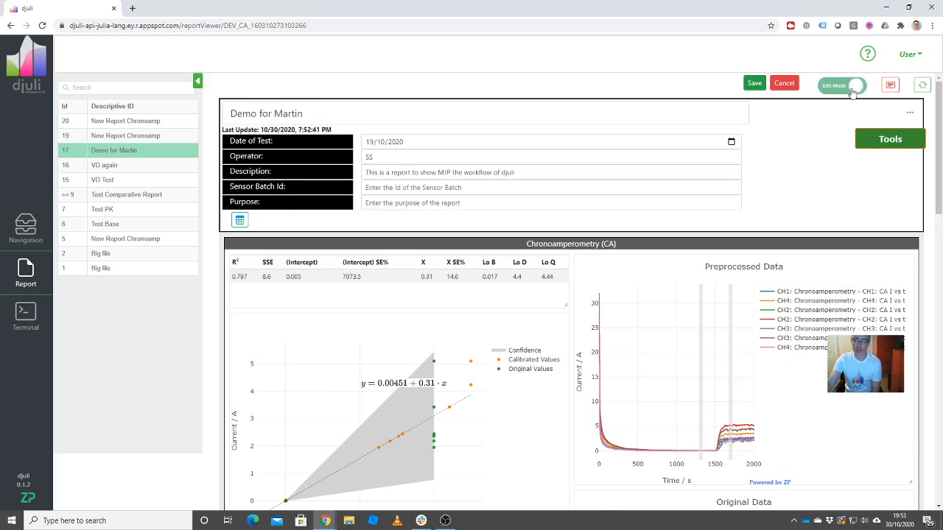
left_click(878, 141)
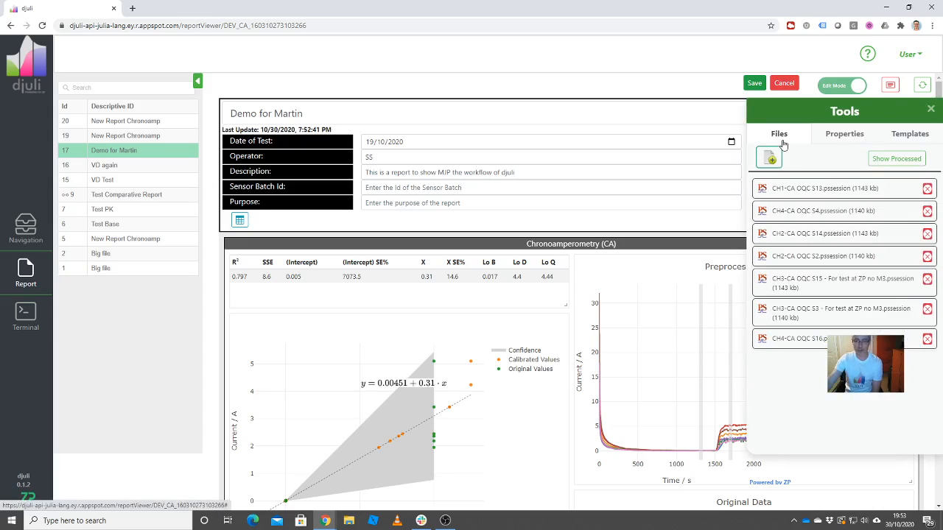
left_click(930, 109)
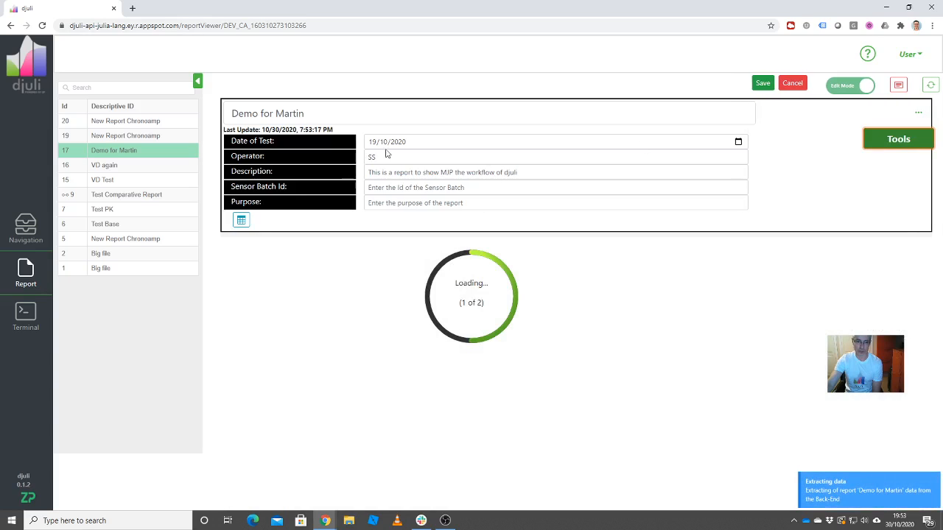
- Examine the report's header fields for test date, operator, description, sensor batch ID and purpose without changing them
left_click(730, 146)
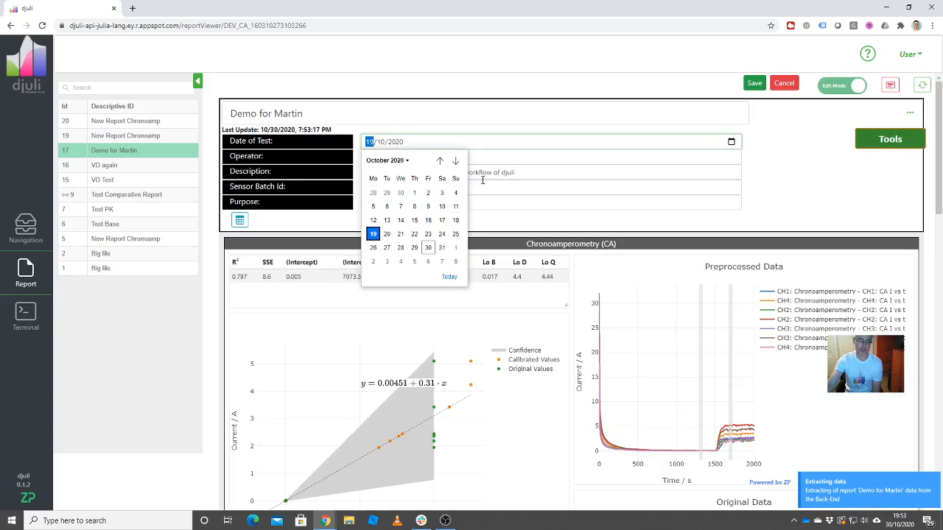
left_click(505, 146)
left_click(421, 157)
type("SS")
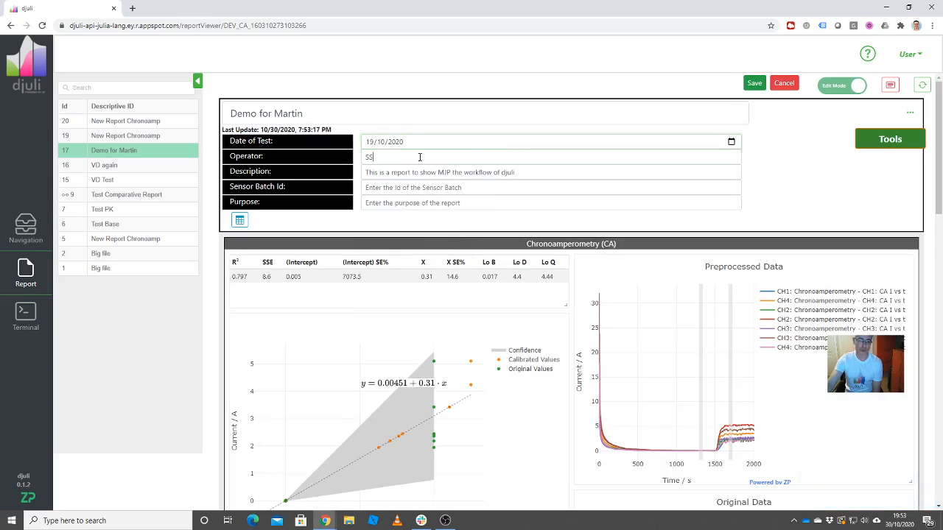
left_click_drag(420, 157, 353, 163)
left_click_drag(543, 173, 372, 172)
left_click(500, 192)
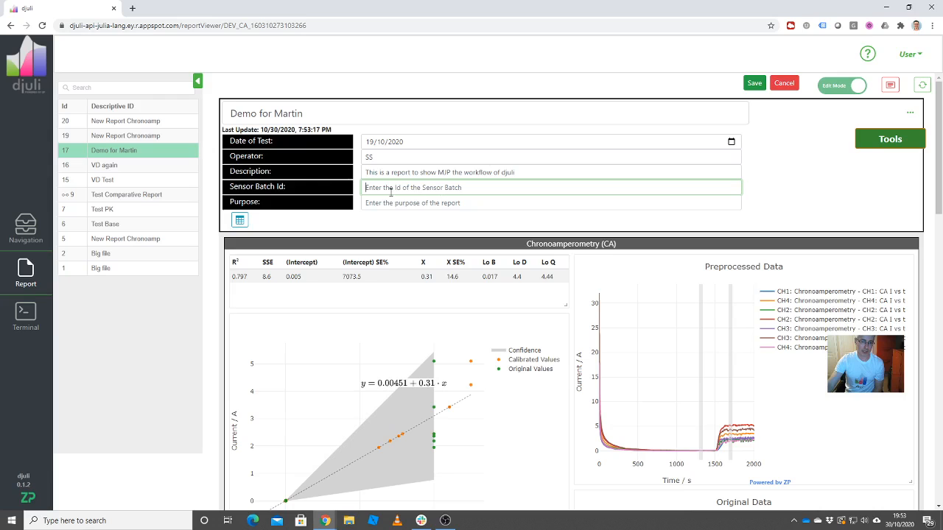
left_click(475, 204)
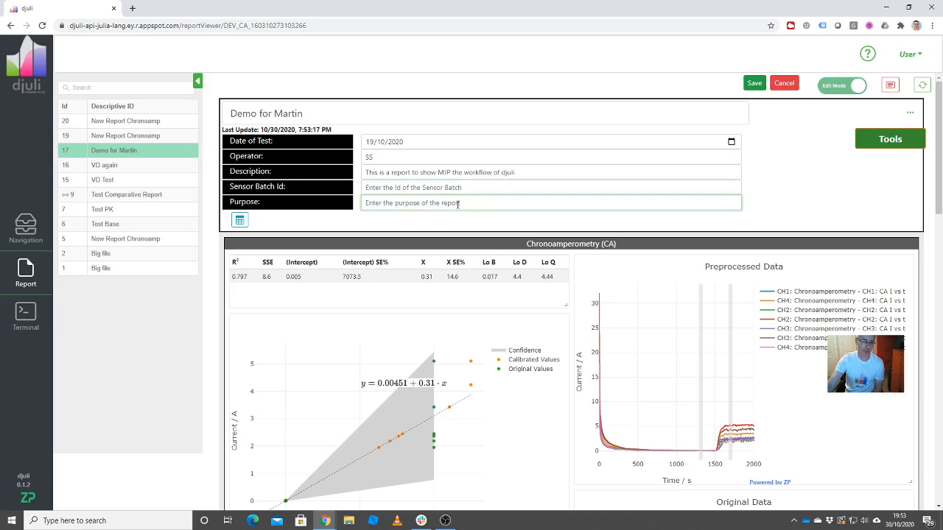
- Look at the report's configuration window, cancel it and return the report to view mode
left_click(239, 219)
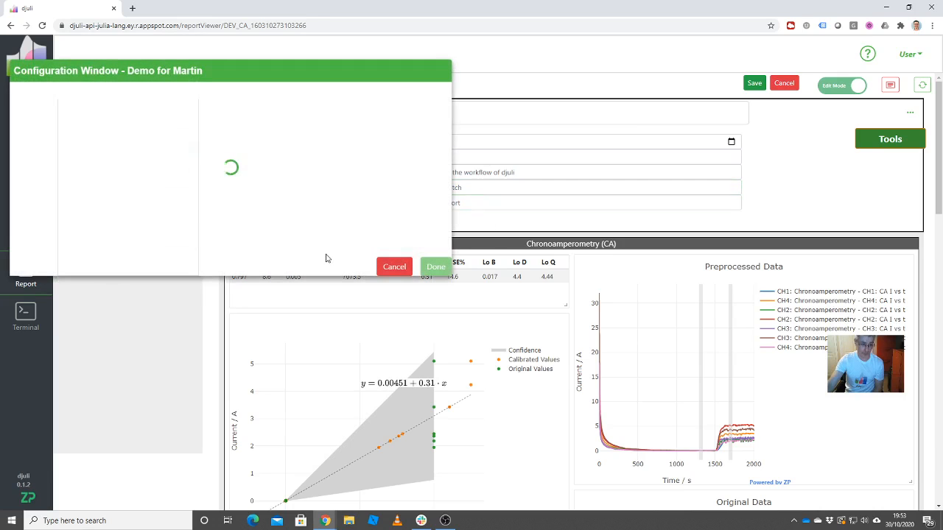
left_click(394, 268)
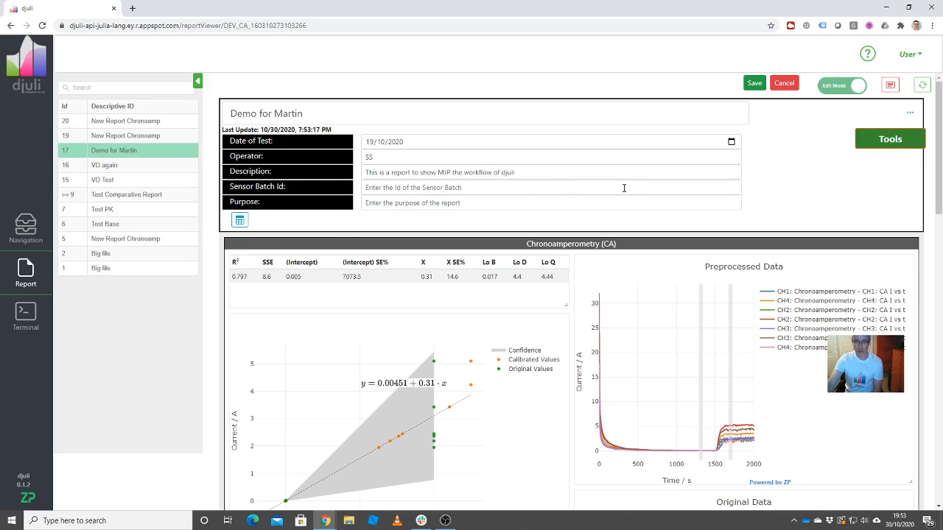
left_click(855, 86)
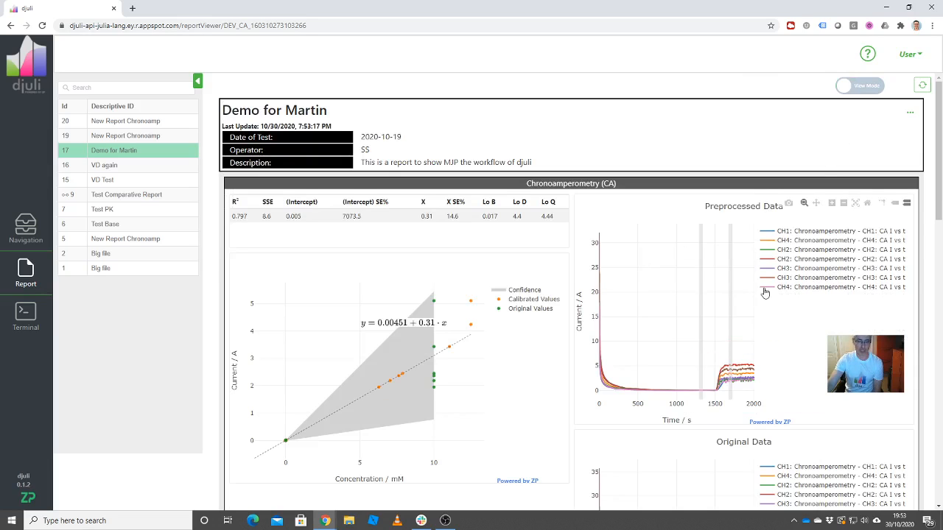
- Compare the chronoamperometry curves in the Original Data chart with those in the Preprocessed Data chart
scroll(831, 276, "down", 1)
scroll(832, 276, "down", 2)
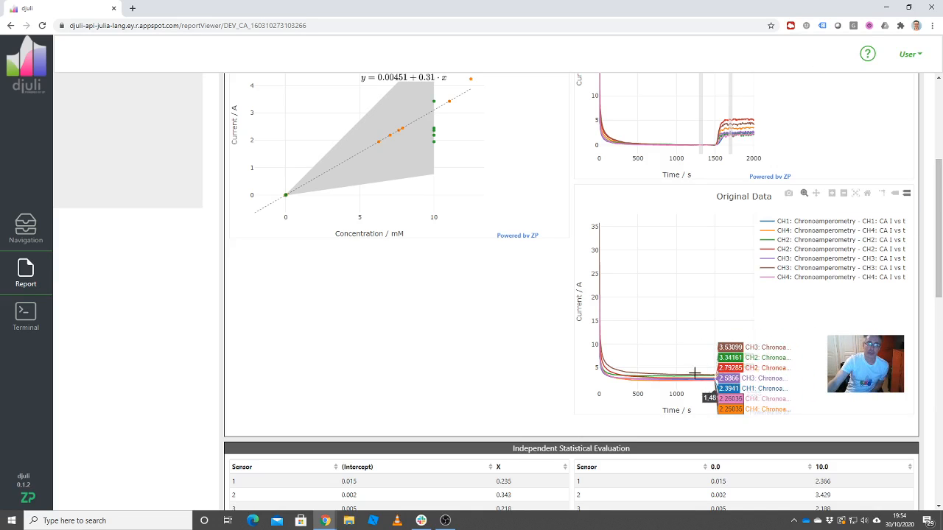
scroll(711, 257, "up", 2)
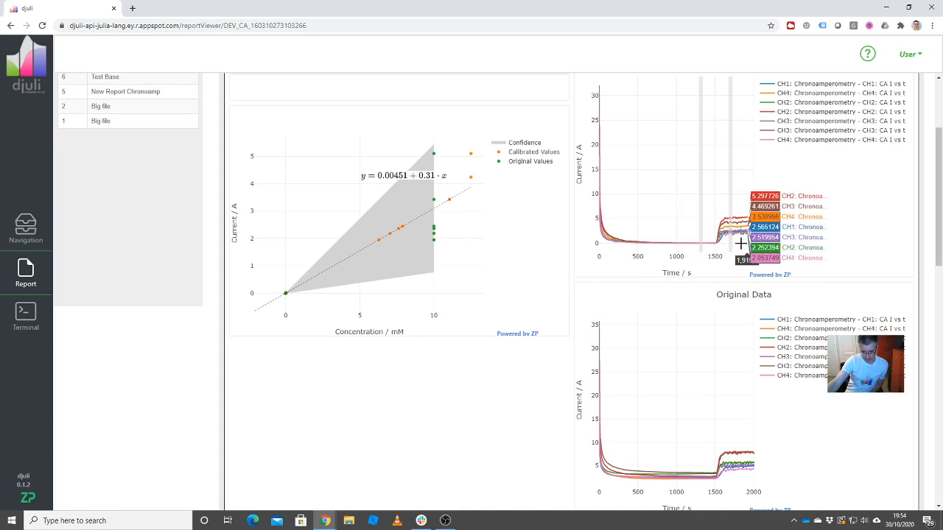
scroll(743, 249, "up", 1)
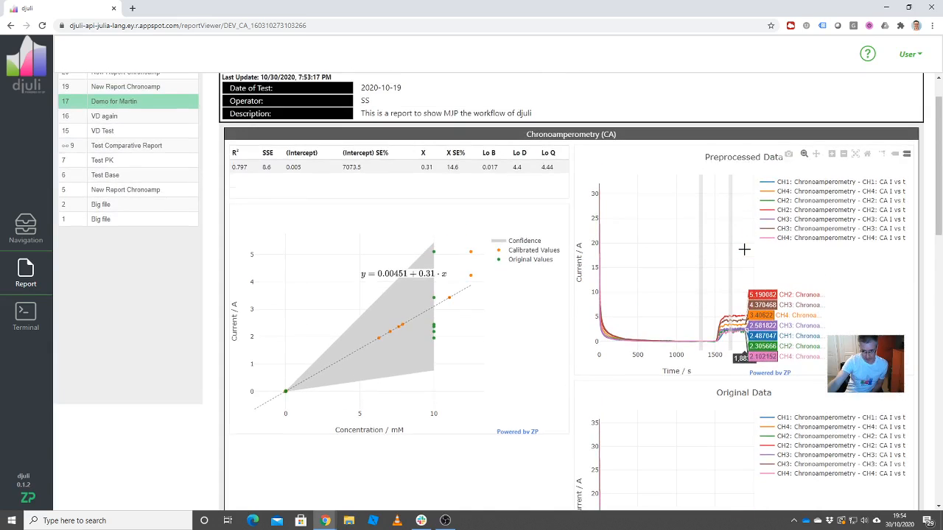
scroll(744, 245, "down", 1)
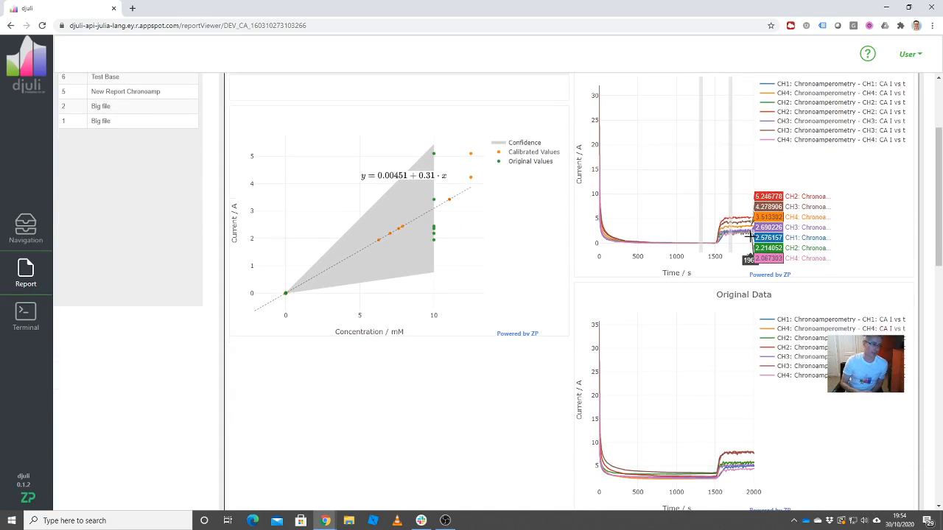
scroll(744, 236, "up", 2)
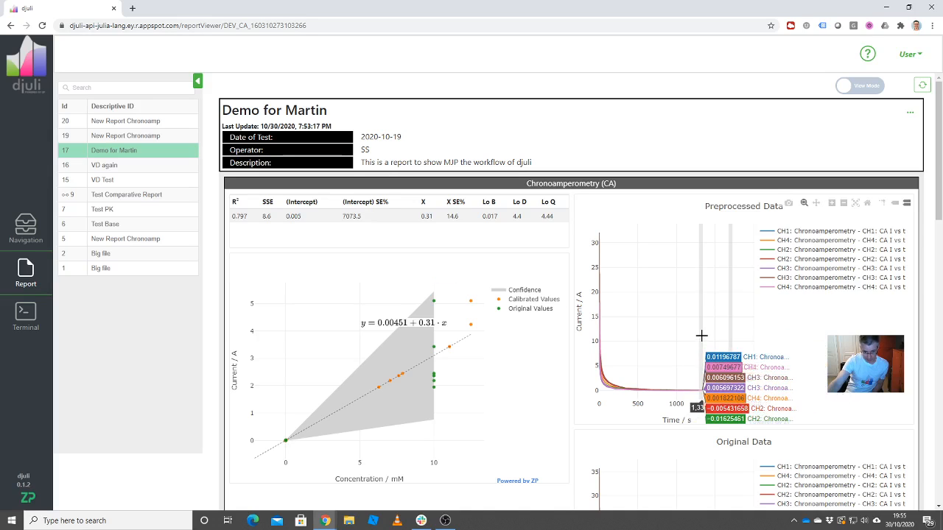
- In edit mode, set the time of the 0 concentration point to 100 in the configuration table and apply it
left_click(855, 88)
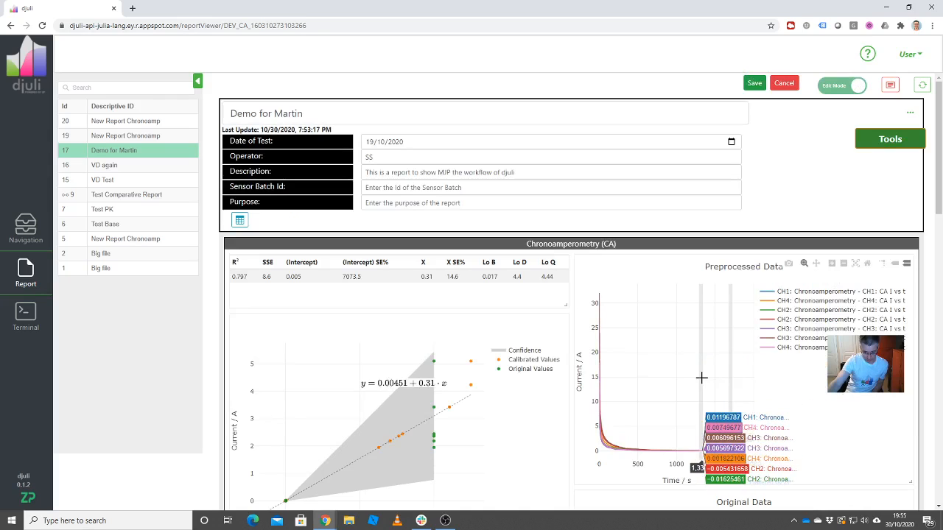
left_click(239, 221)
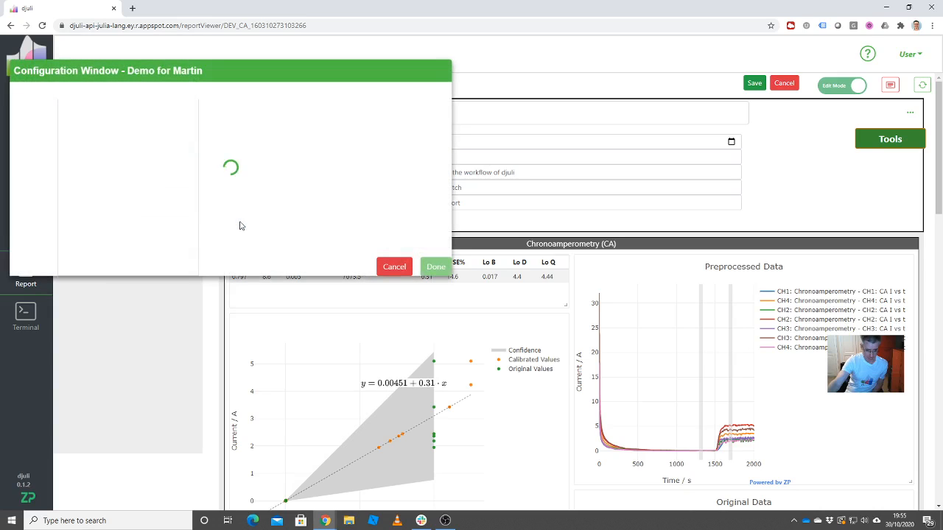
left_click(44, 134)
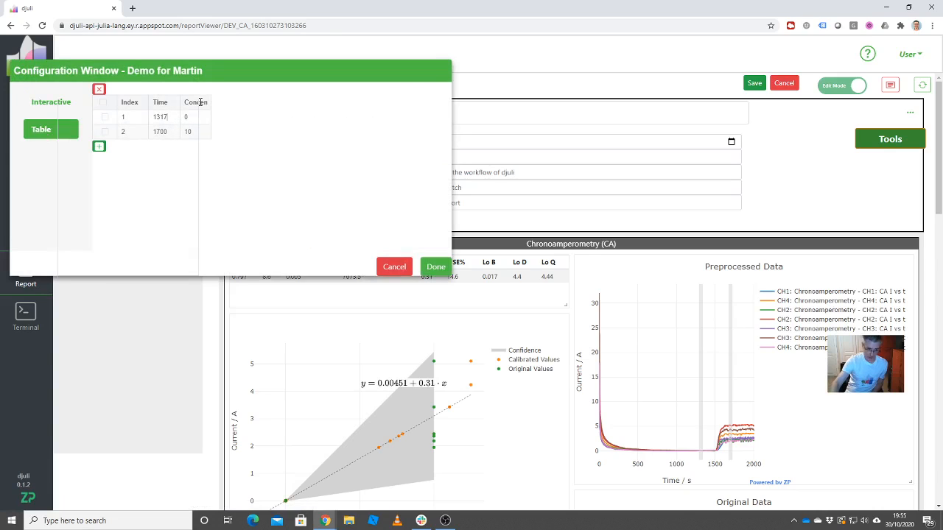
type("00")
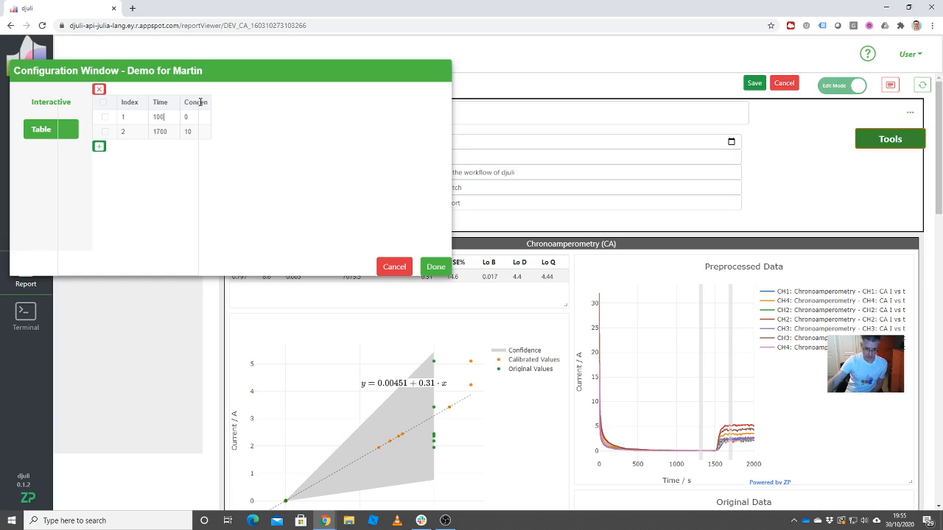
left_click(431, 271)
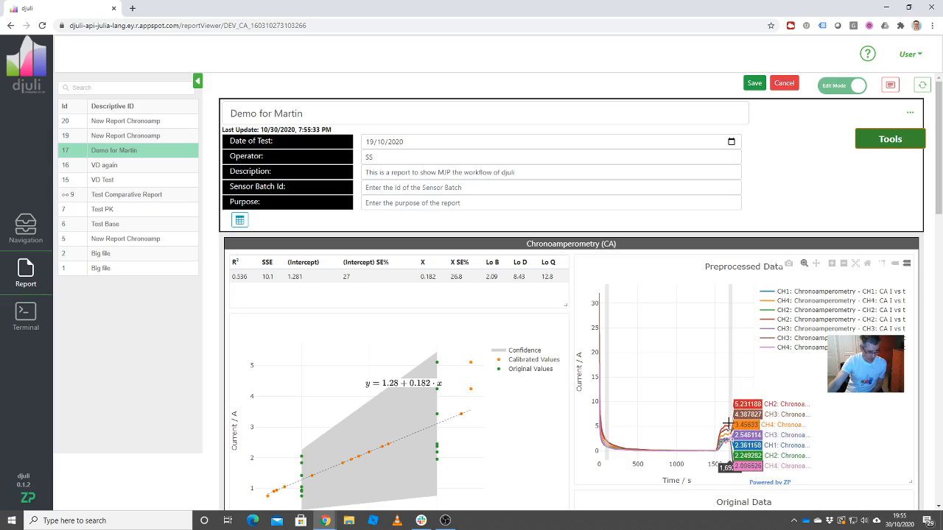
- Set the time of the 0 concentration point to 1000 in the configuration table and apply it
left_click(241, 223)
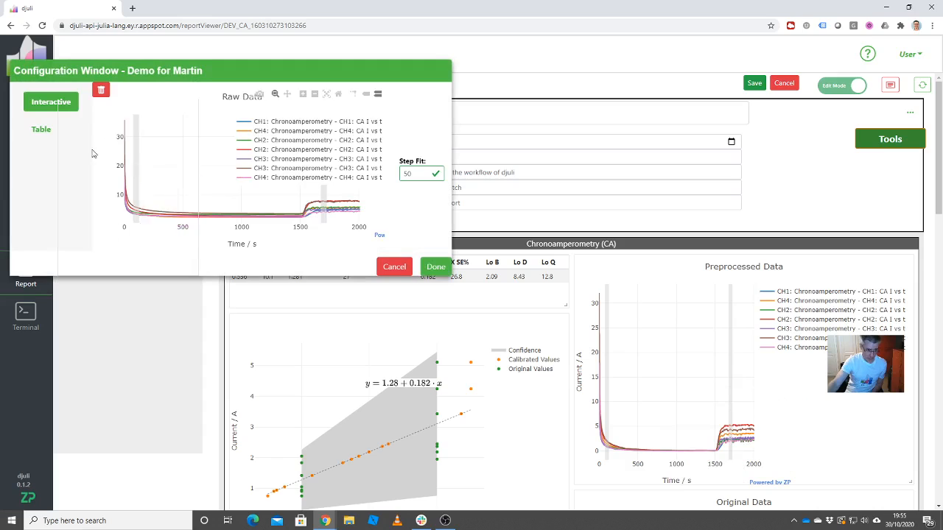
left_click(43, 131)
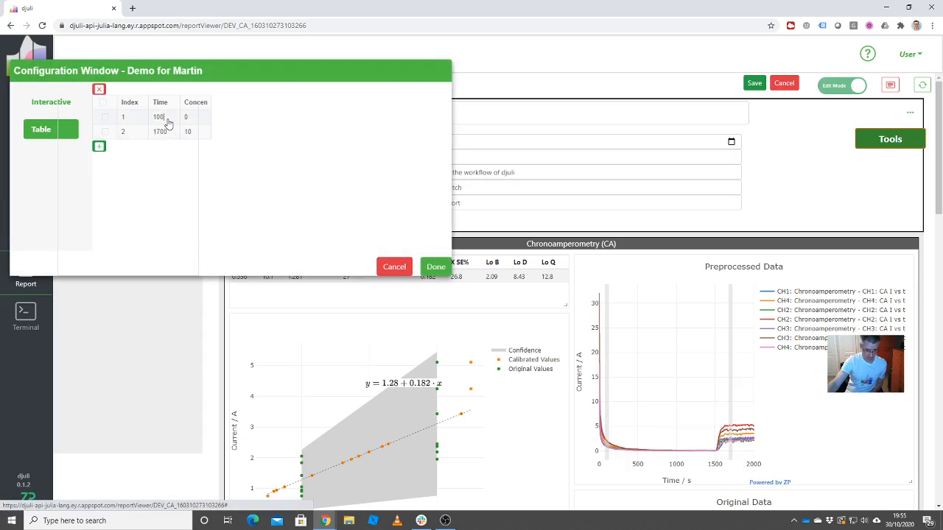
key("BackSpace")
key("BackSpace")
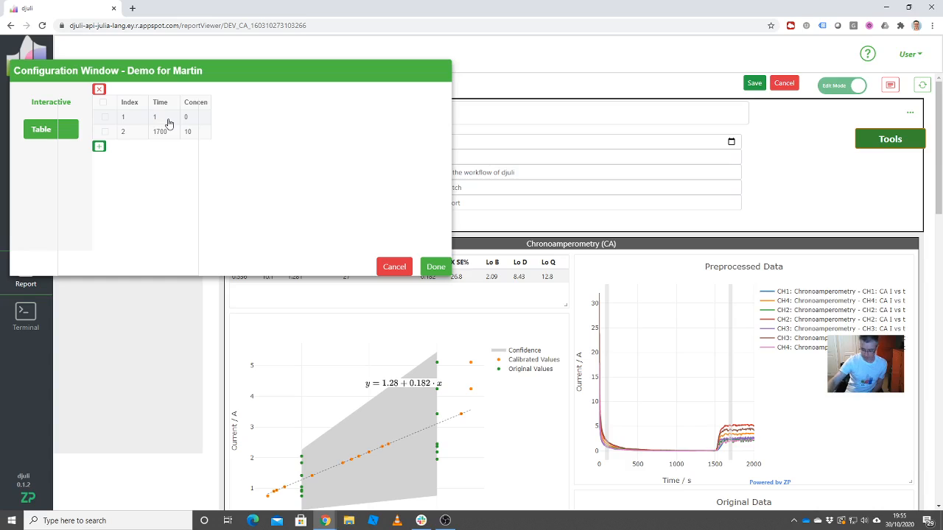
type("000")
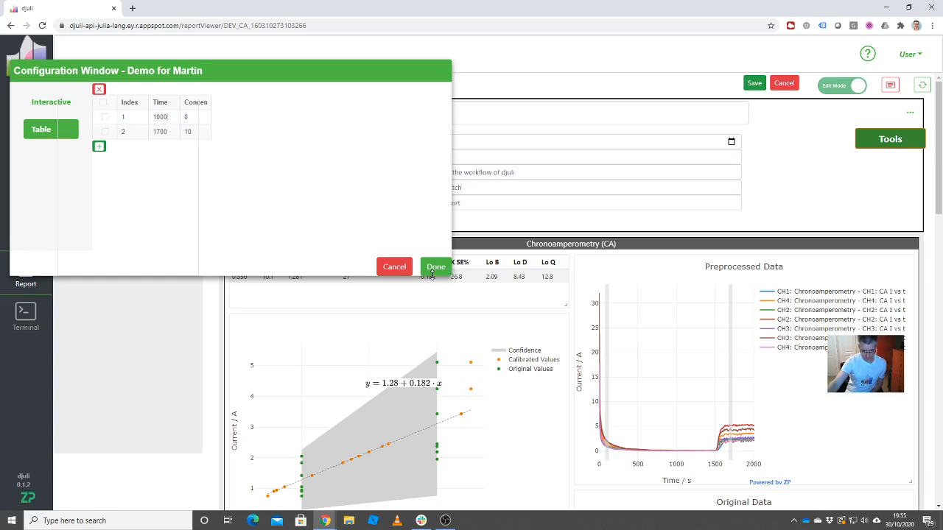
left_click(433, 269)
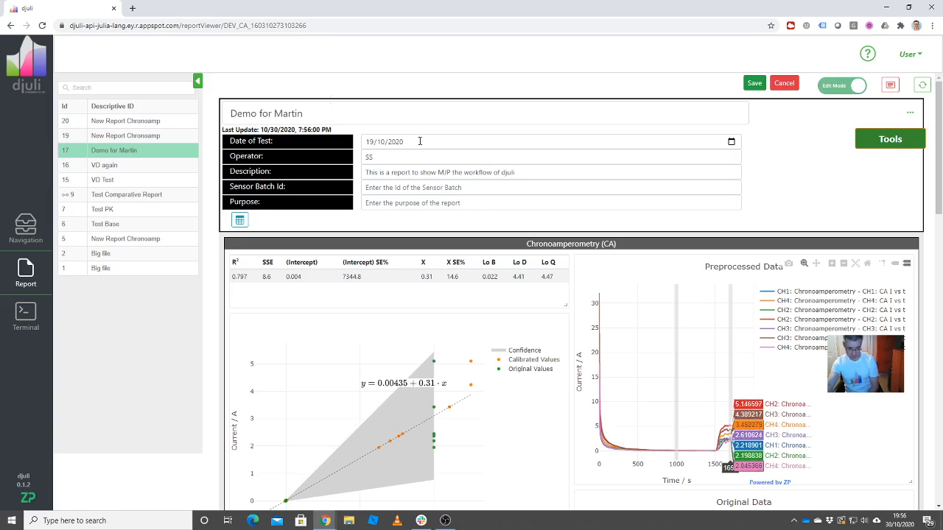
- Set the time of the 10 concentration point to 1550 in the configuration table and apply it
left_click(241, 221)
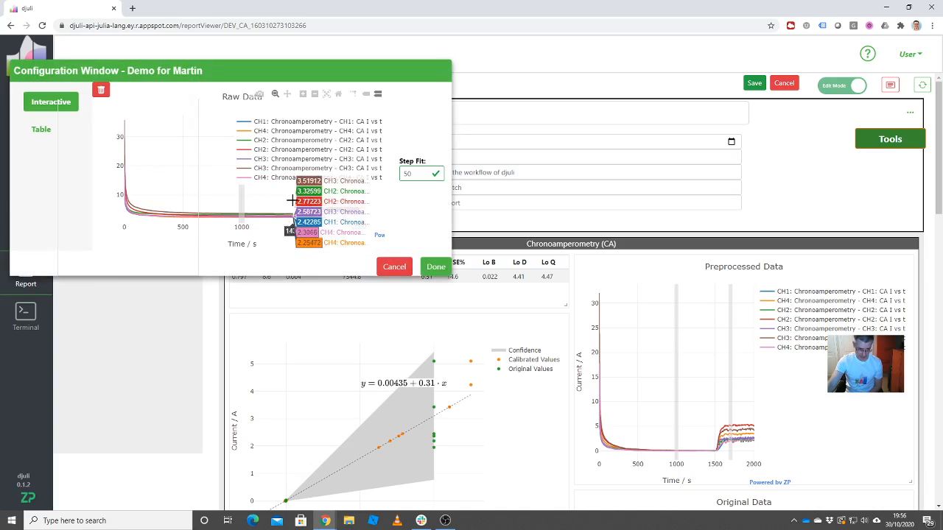
left_click(40, 131)
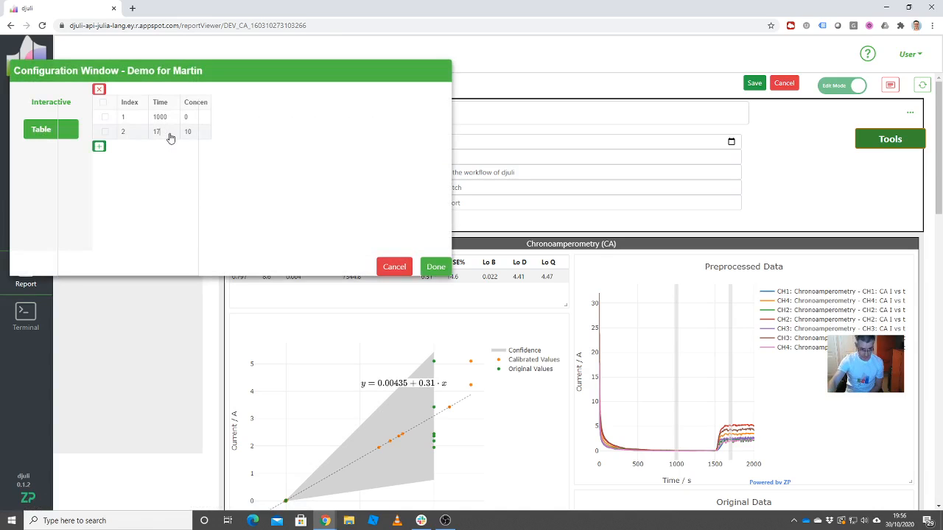
type("550")
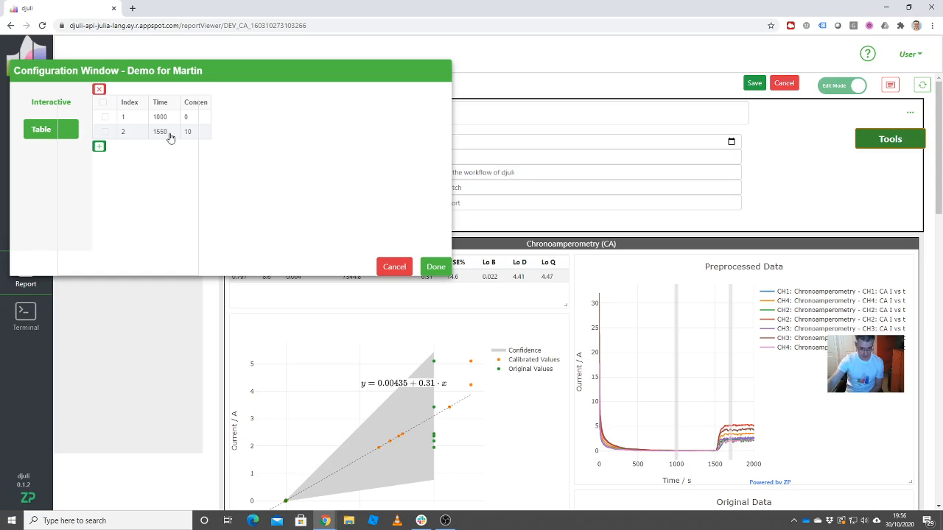
left_click(442, 272)
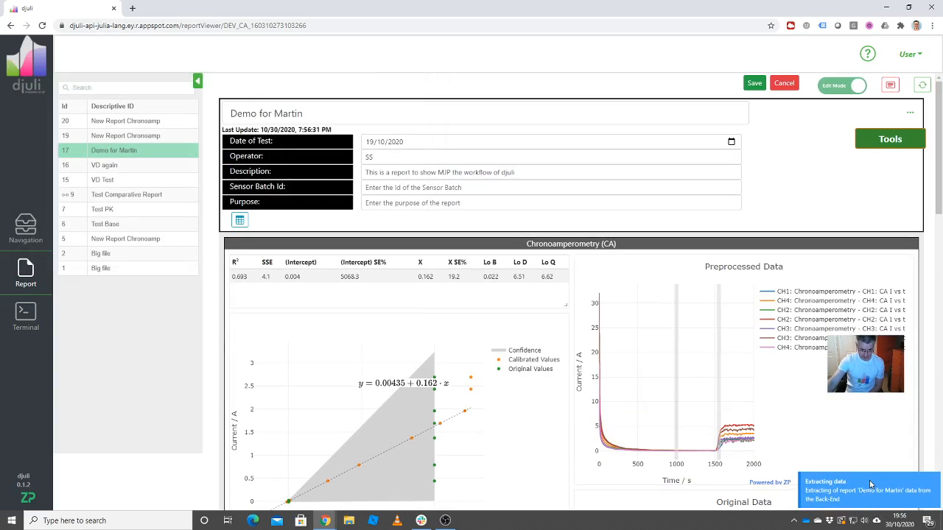
mouse_move(719, 440)
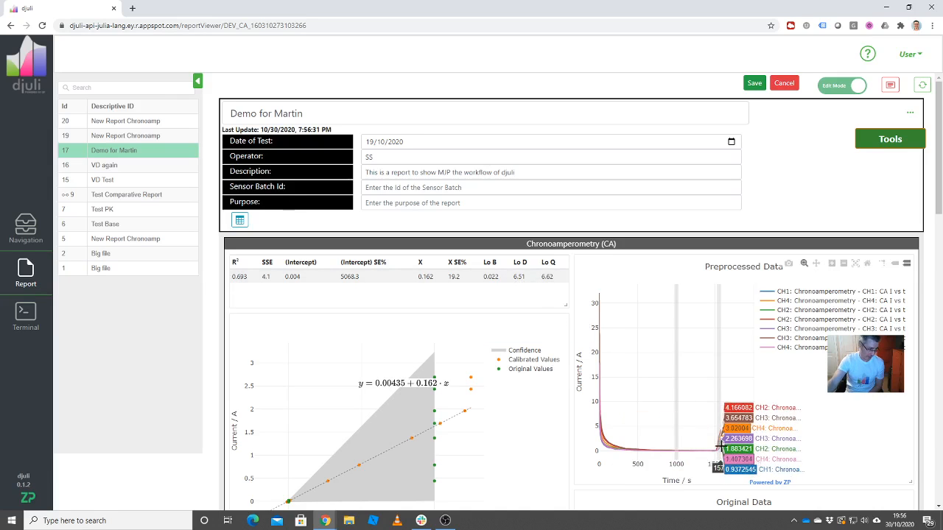
- Set the time of the 10 concentration point to 1700 in the configuration table and apply it
left_click(239, 220)
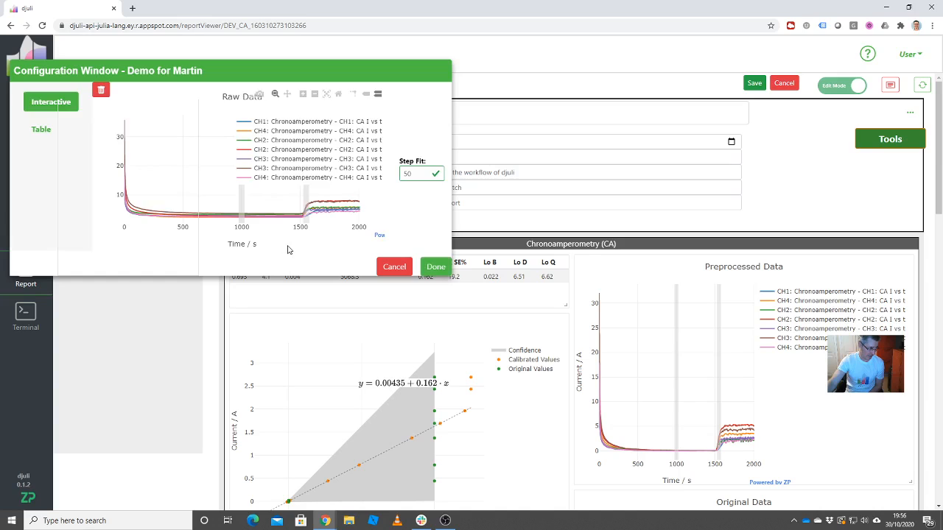
left_click(58, 134)
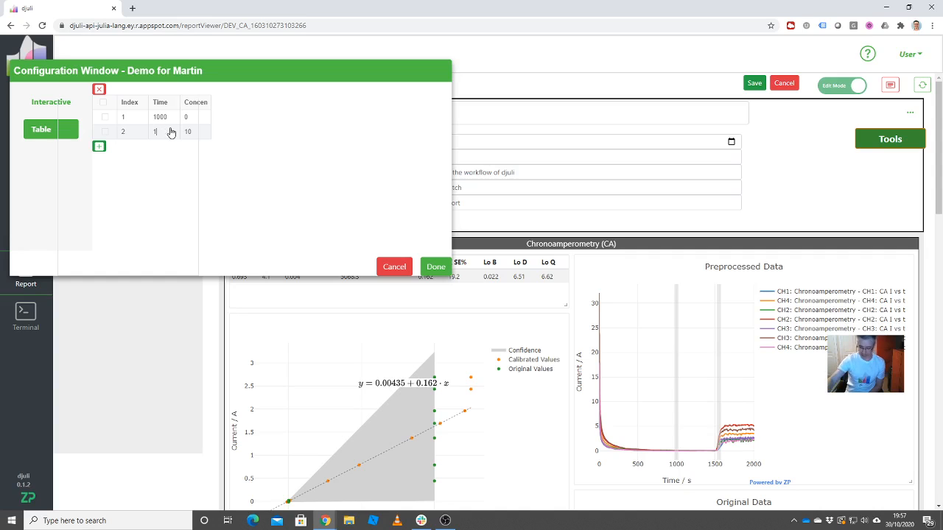
left_click(438, 270)
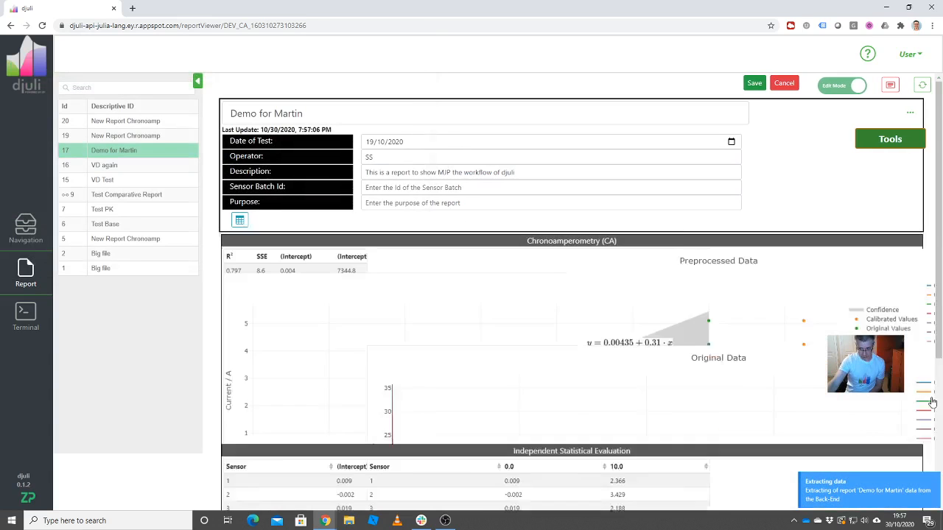
- Examine the Independent Statistical Evaluation tables and the Statistical Evaluation Step Fit table and charts for the recalculated report
scroll(807, 334, "down", 3)
scroll(807, 334, "down", 5)
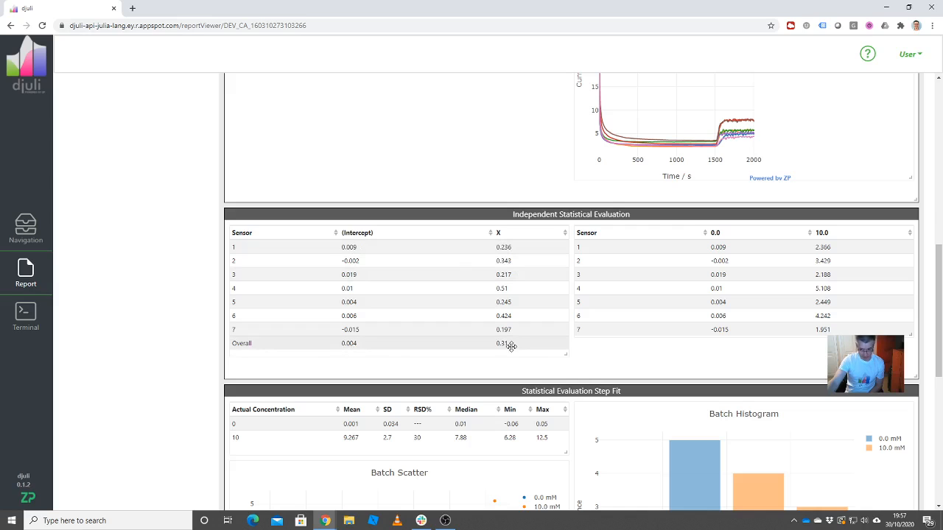
scroll(516, 340, "down", 2)
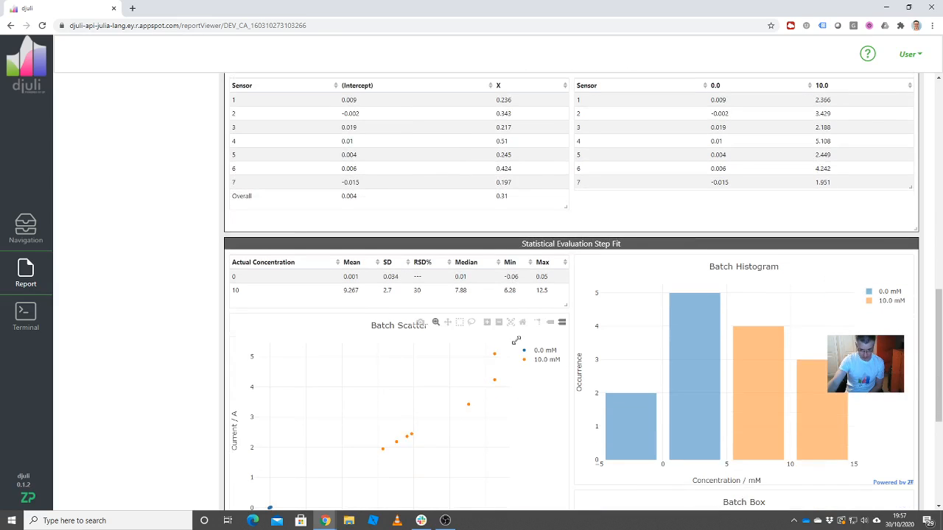
scroll(515, 340, "down", 1)
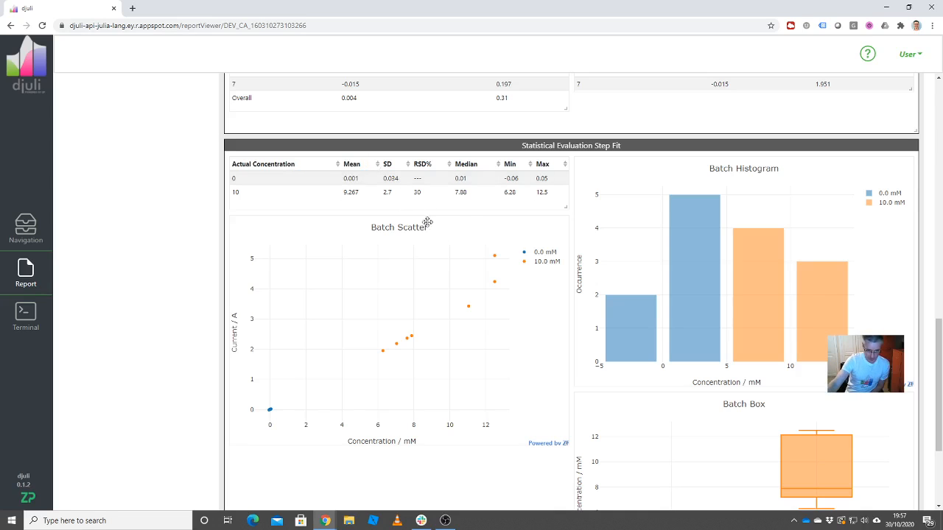
mouse_move(446, 238)
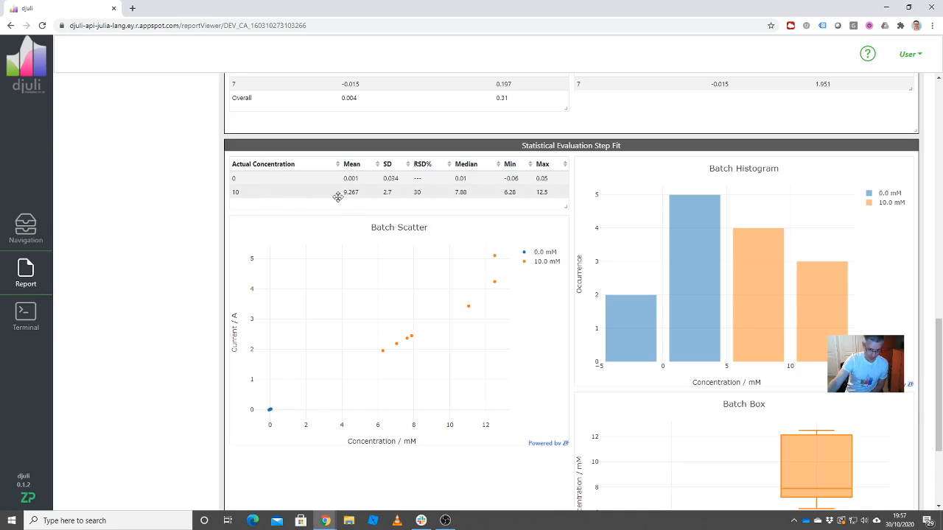
scroll(294, 200, "up", 15)
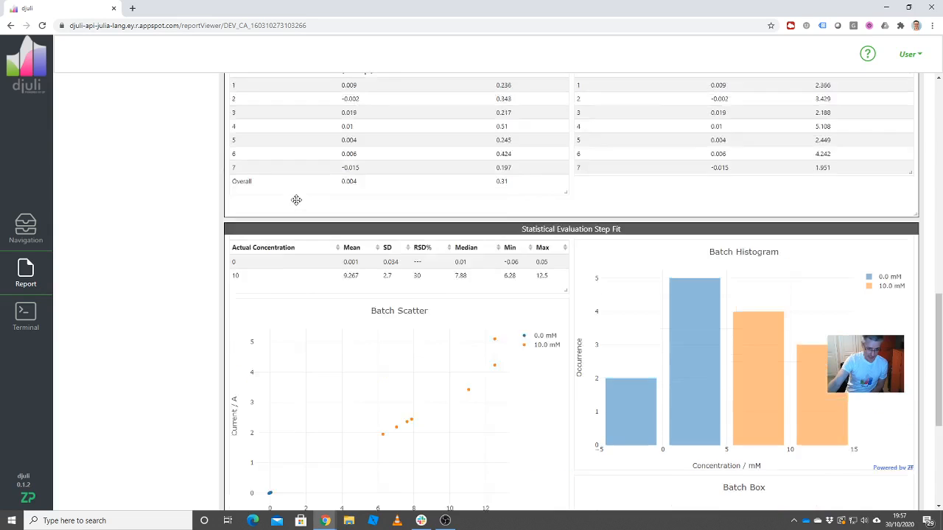
scroll(296, 199, "up", 1)
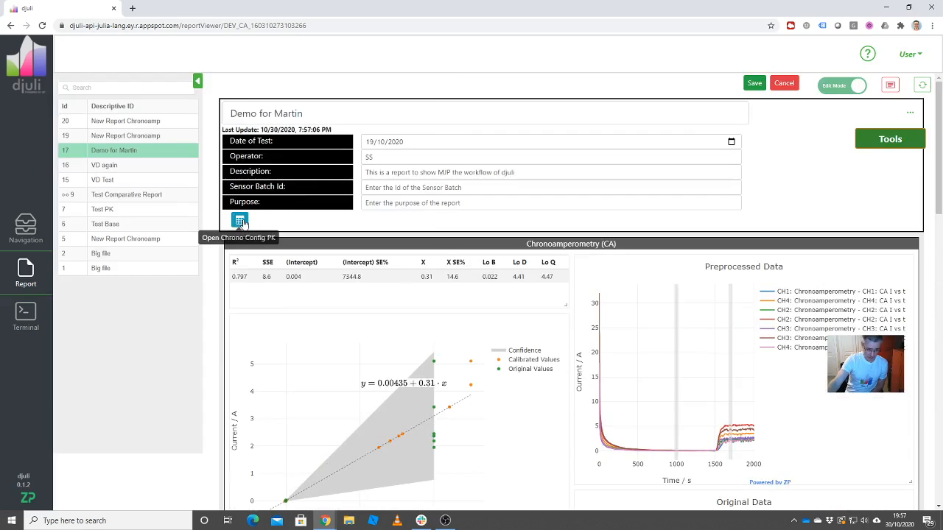
- Set the concentration of the 1700 time point to 20, apply it, and check the statistical evaluation tables
left_click(239, 219)
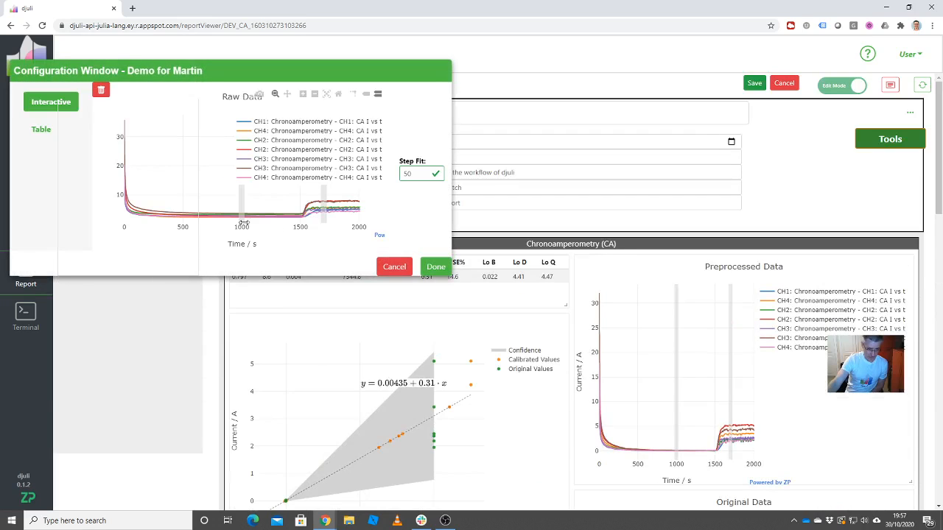
left_click(41, 130)
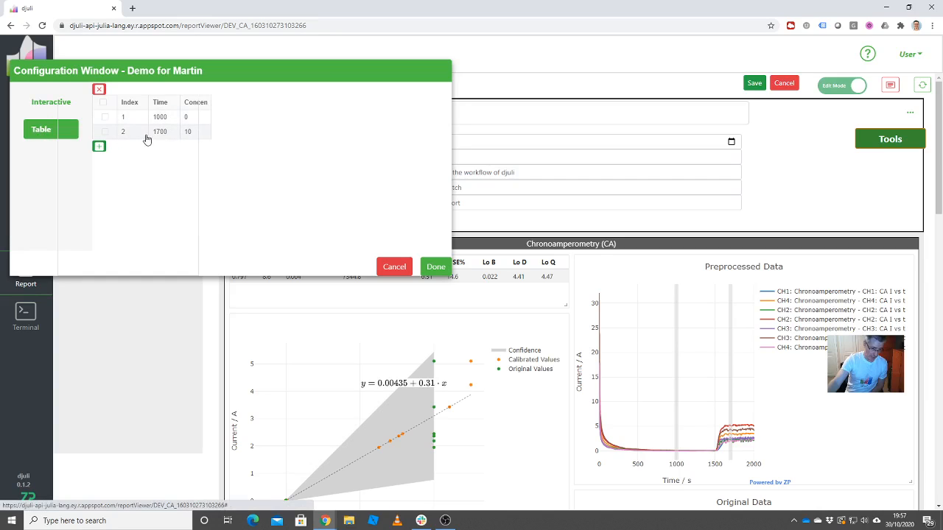
left_click(187, 134)
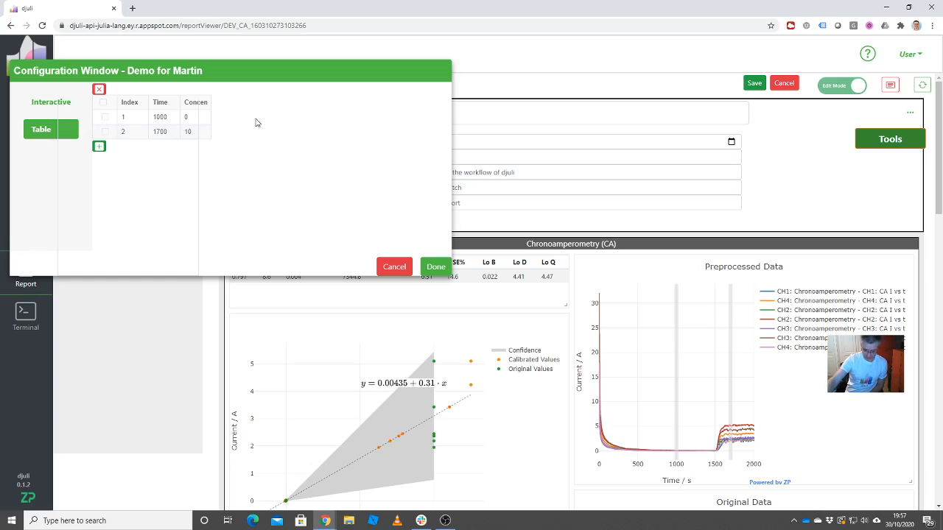
key("Delete")
type("1")
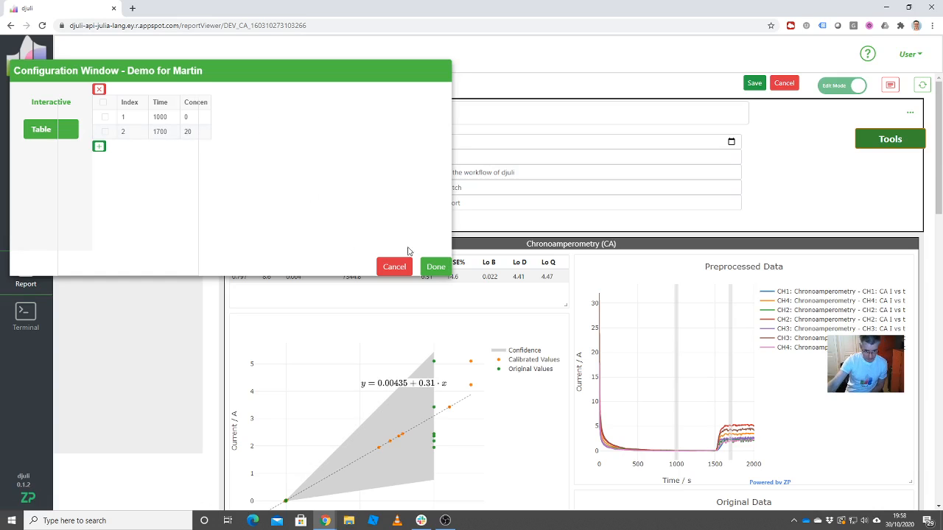
left_click(434, 266)
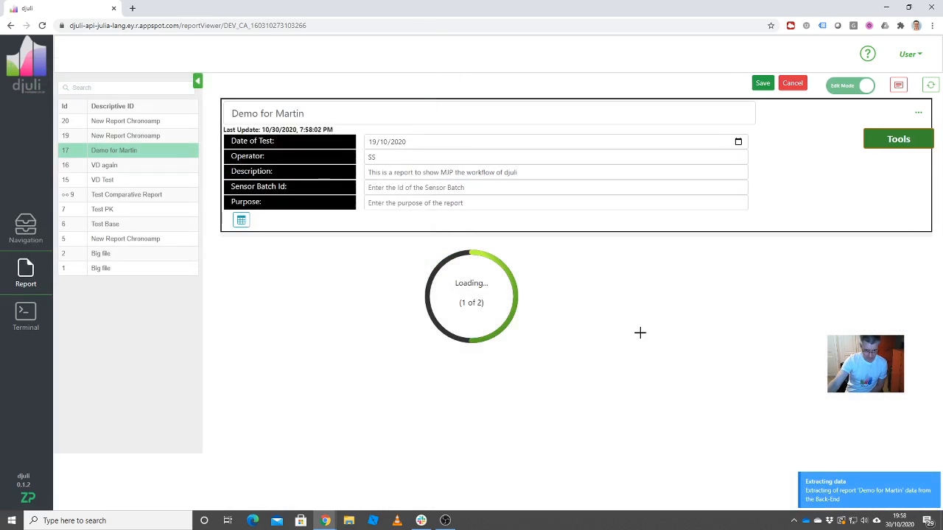
scroll(584, 305, "down", 9)
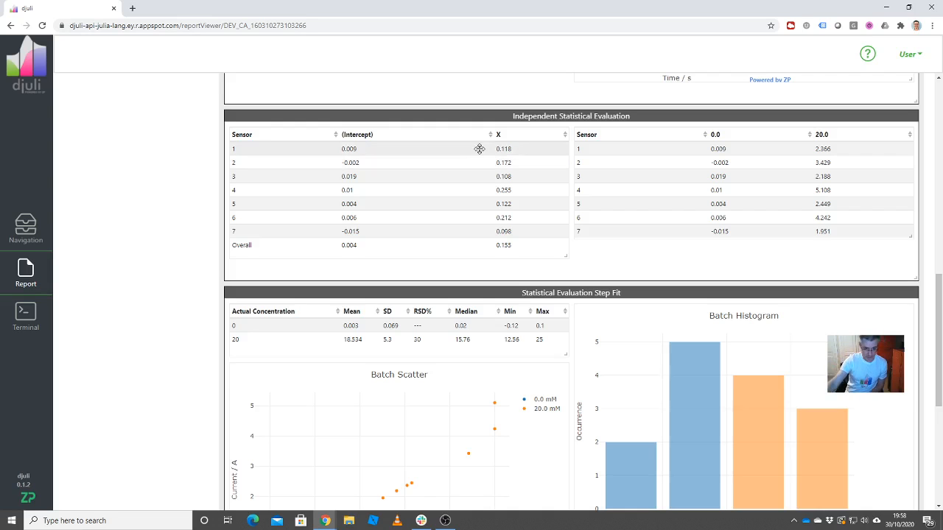
scroll(480, 151, "up", 10)
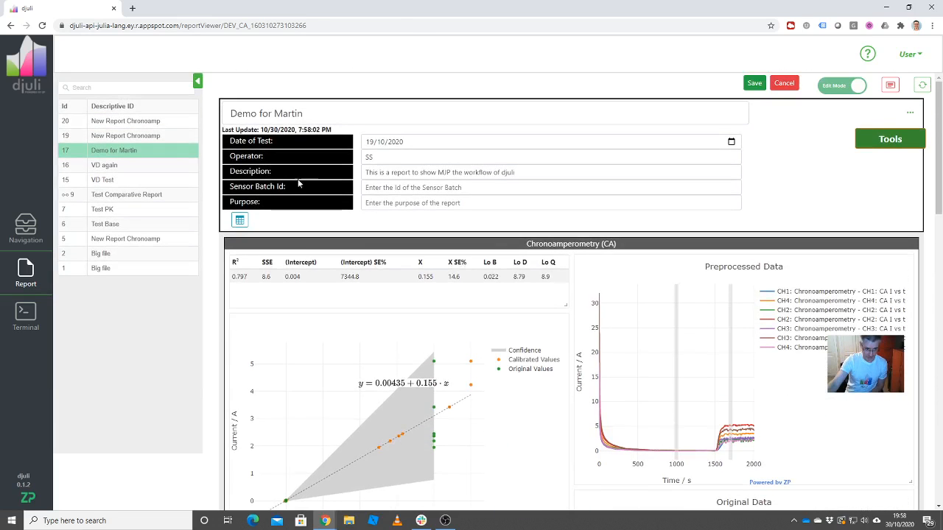
- Set the concentration of the 1700 time point to 10, apply it, and return the report to view mode
left_click(239, 219)
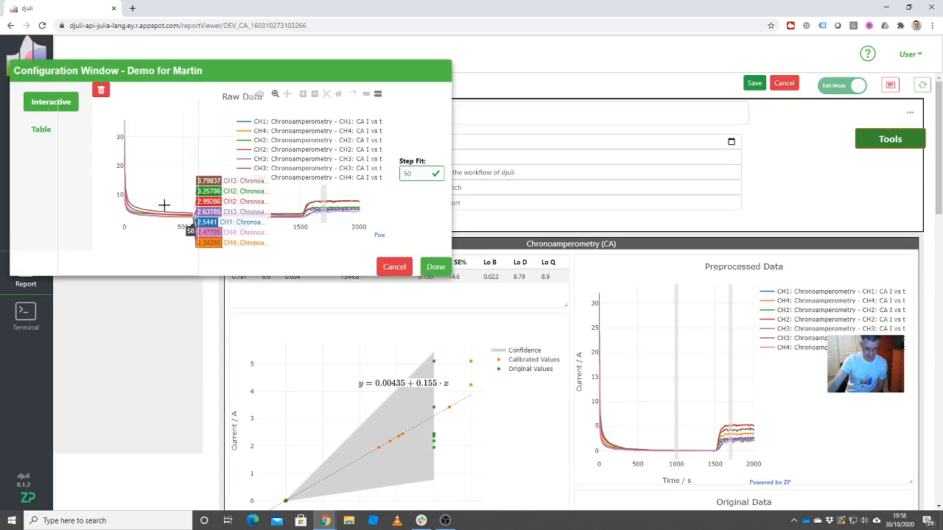
left_click(43, 131)
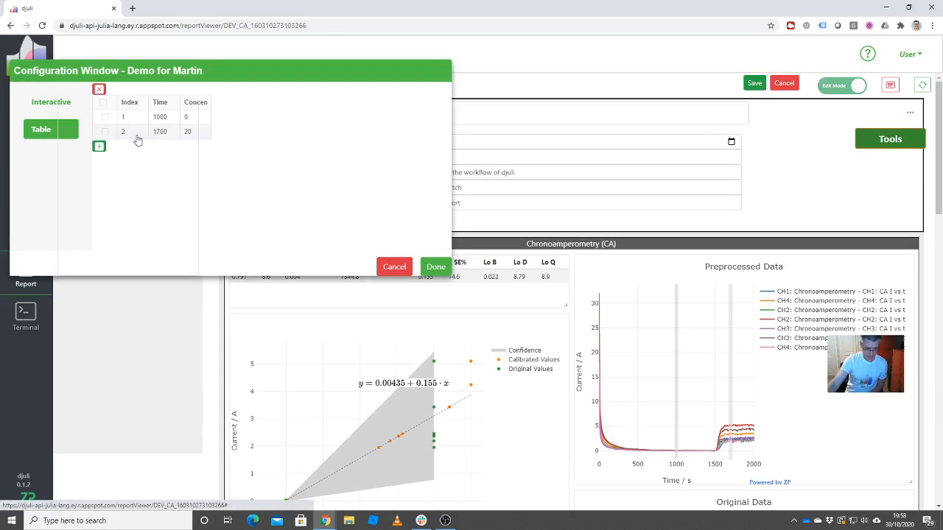
key("BackSpace")
key("BackSpace")
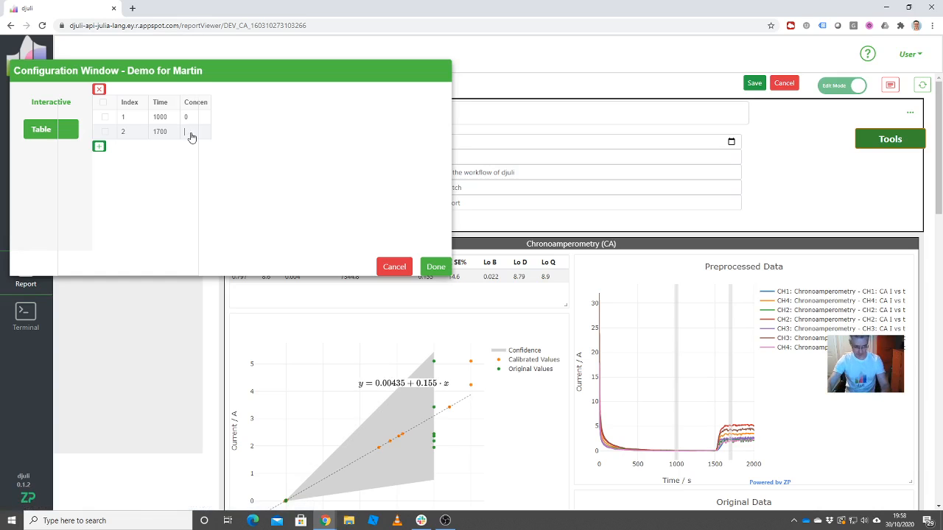
left_click(435, 266)
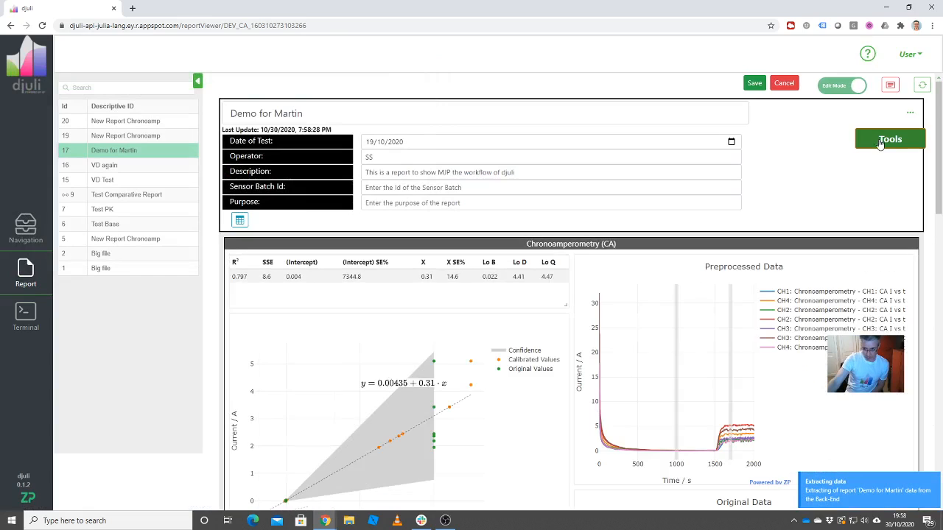
left_click(854, 86)
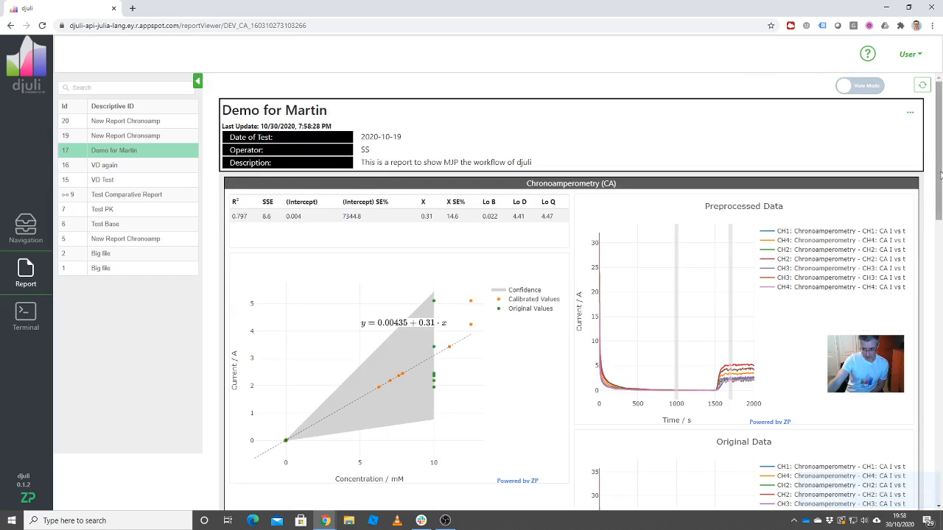
- Review the Batch Scatter, Batch Histogram and Batch Box charts in the Statistical Evaluation Step Fit section
scroll(746, 179, "down", 10)
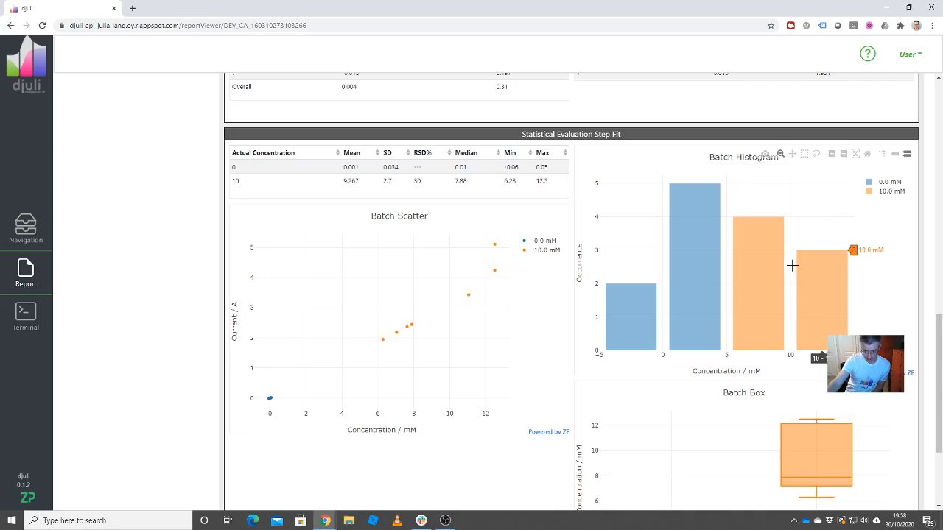
scroll(772, 270, "down", 2)
scroll(768, 269, "up", 10)
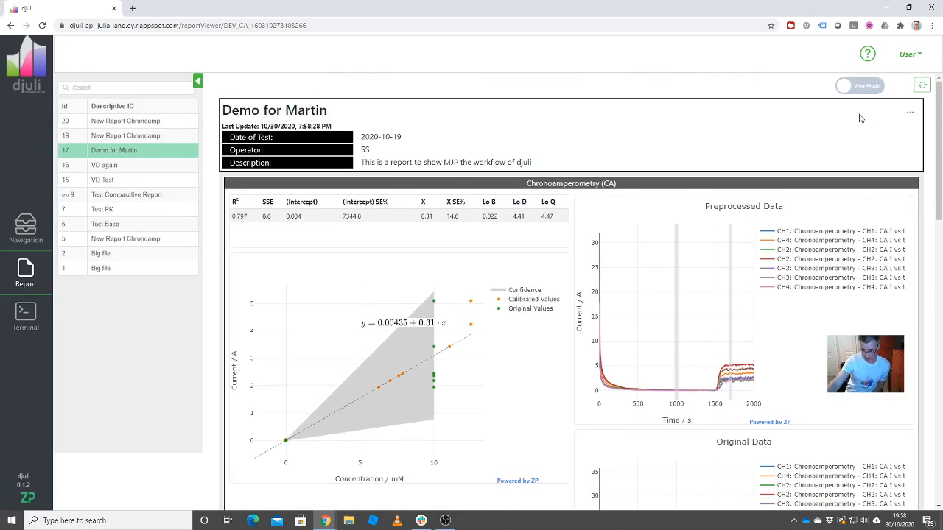
- Export the report as a PDF and open the downloaded file
left_click(909, 114)
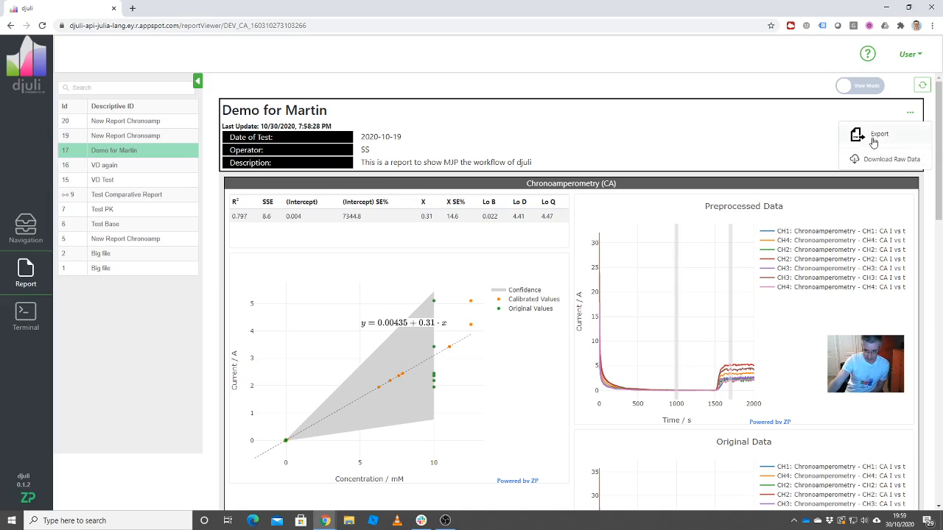
left_click(873, 141)
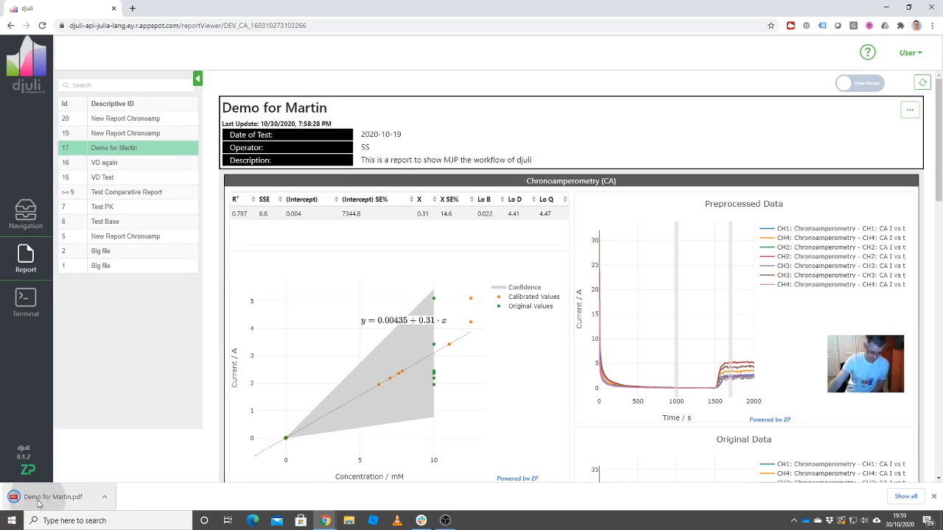
left_click(39, 502)
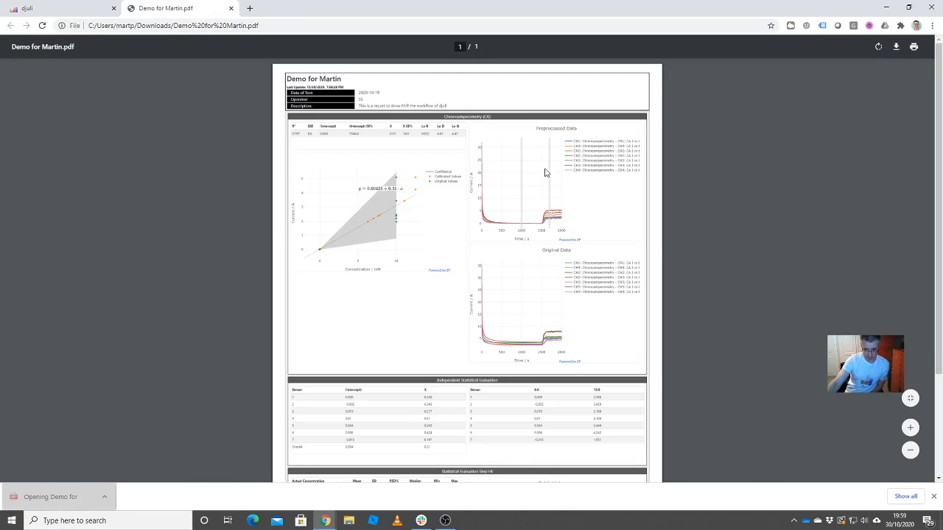
- Look through the charts and tables in the exported PDF, and return to the djuli report
scroll(458, 182, "down", 2)
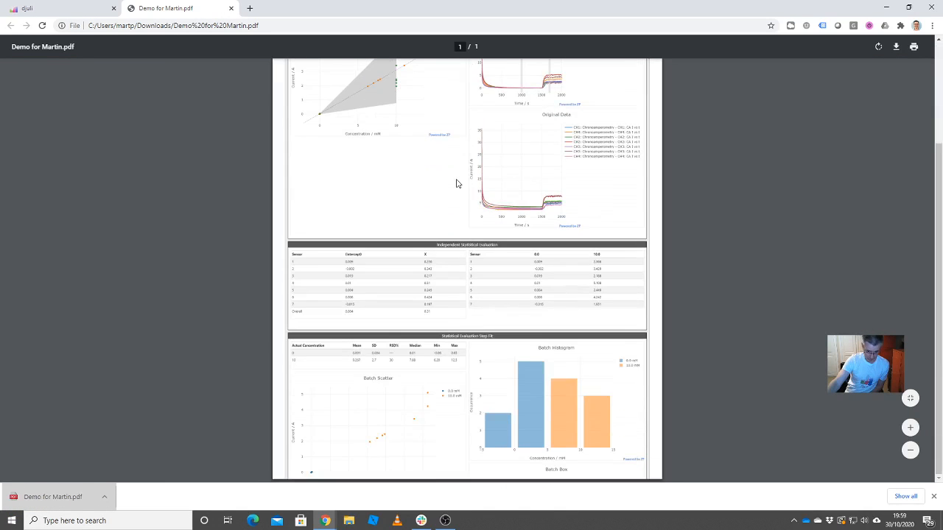
scroll(456, 182, "up", 2)
left_click(33, 9)
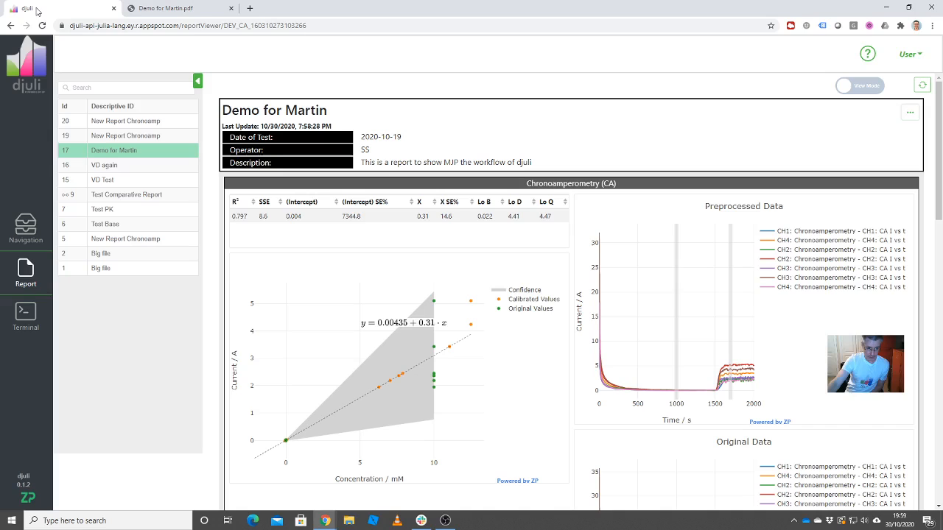